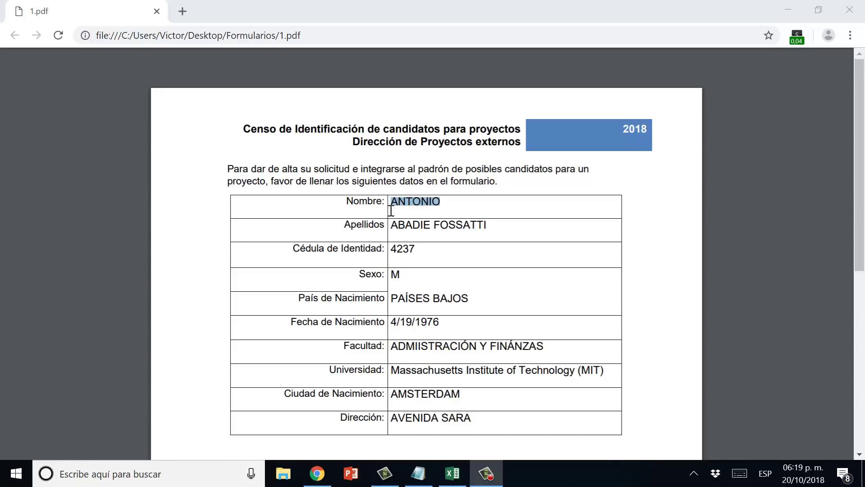
- Bring the candidate's first name from the form's Nombre field into Excel cell A1
click(392, 205)
drag(391, 204, 455, 210)
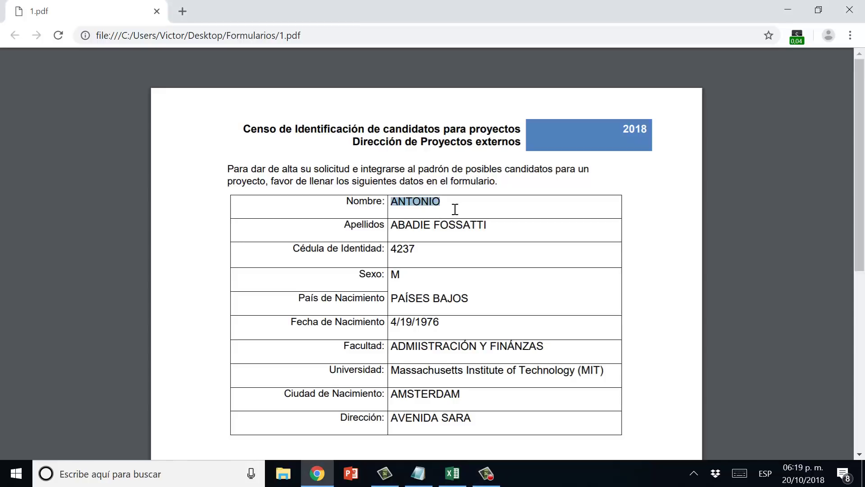
click(452, 473)
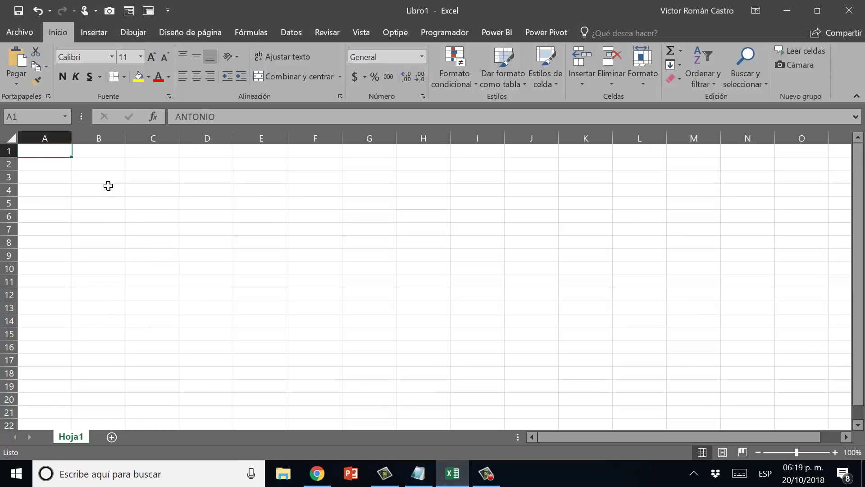
key(alt+Tab)
- Paste the candidate's surnames from the Apellidos field into Excel cell B1
click(502, 233)
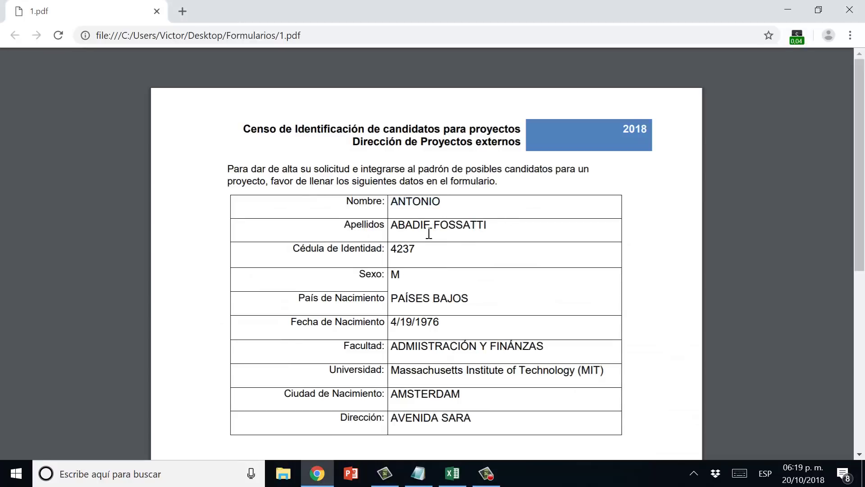
drag(392, 233, 496, 232)
key(ctrl+c)
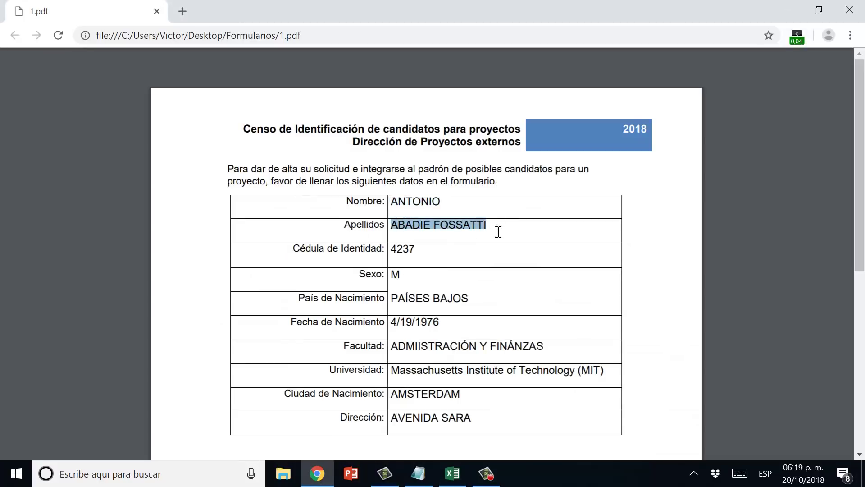
click(452, 473)
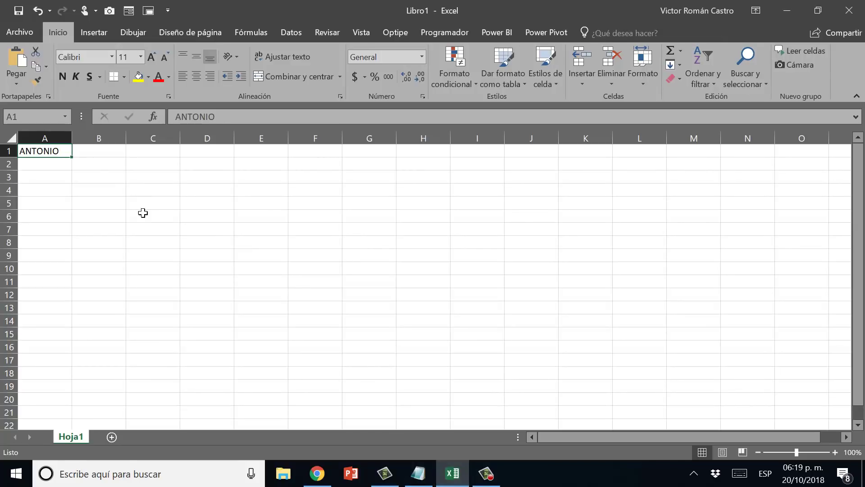
click(113, 154)
key(ctrl+v)
key(alt+Tab)
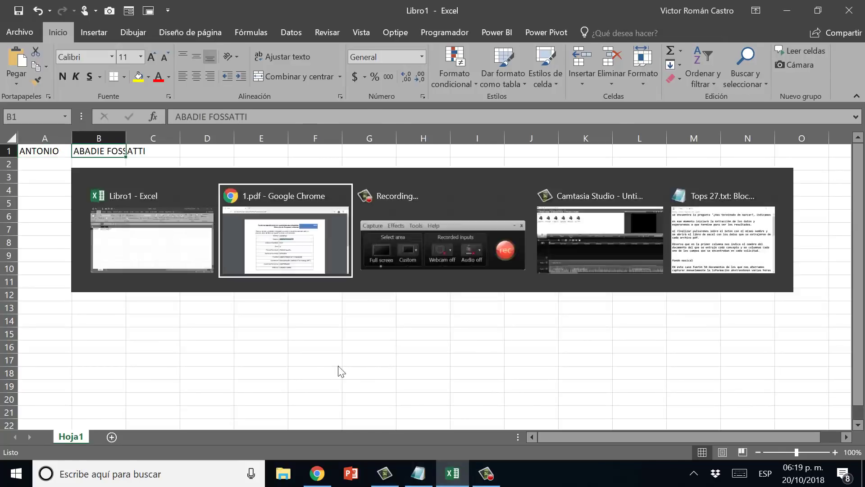
- Copy the Cédula de Identidad number from the form into Excel cell C1
drag(397, 256, 429, 258)
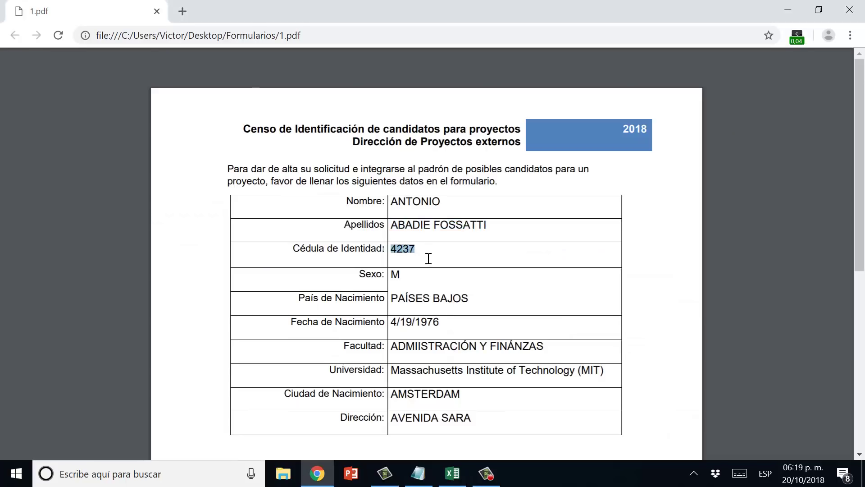
key(ctrl+c)
key(alt+Tab)
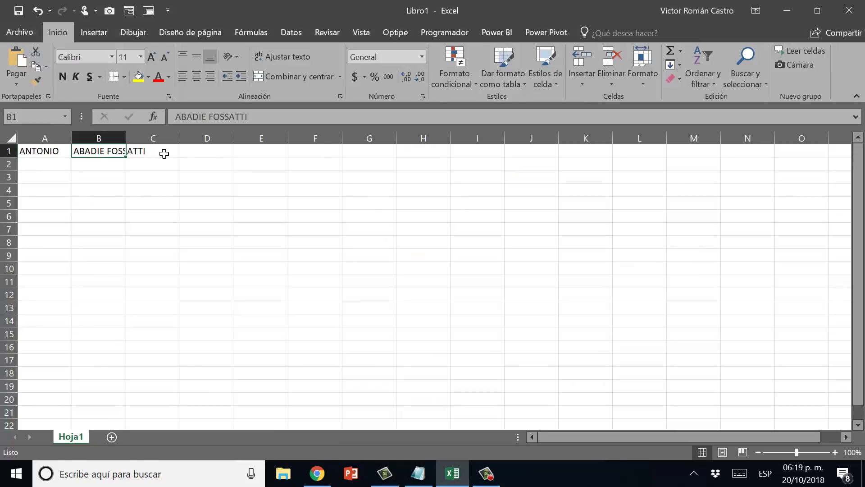
click(164, 152)
key(ctrl+v)
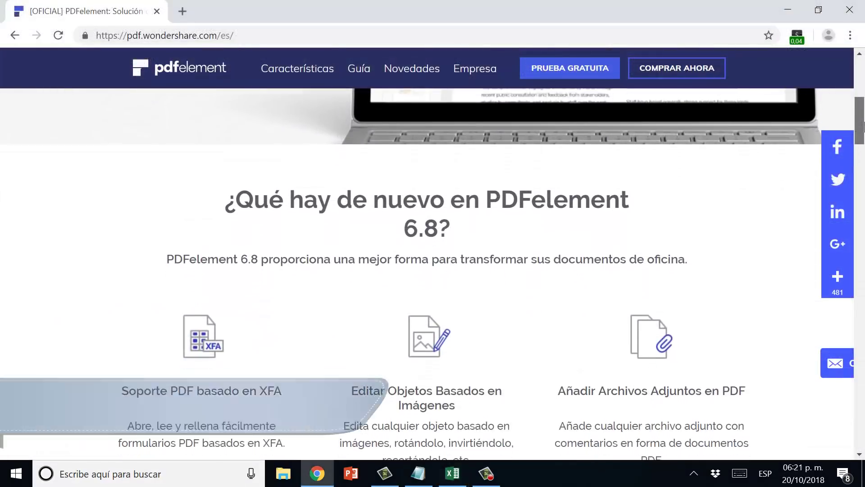
- Scroll through the PDFelement homepage and open the Guía user guide in a new tab
scroll(863, 130, down, 3)
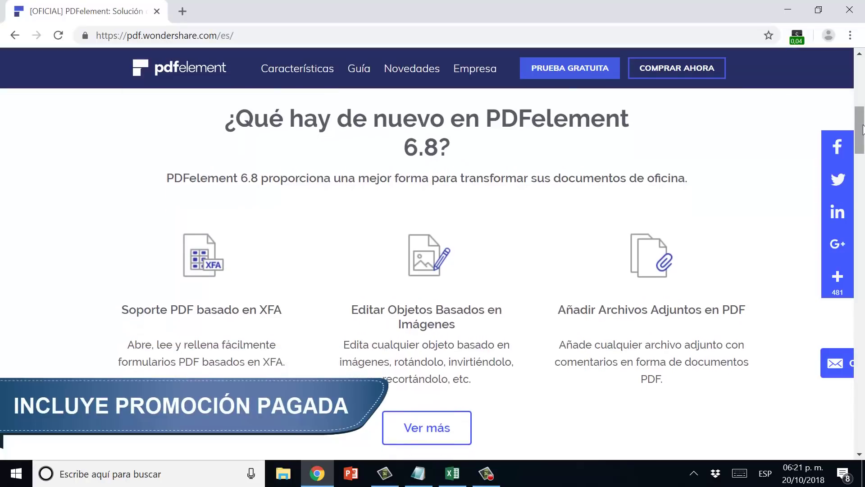
scroll(862, 129, down, 1)
scroll(863, 129, down, 1)
scroll(862, 129, down, 1)
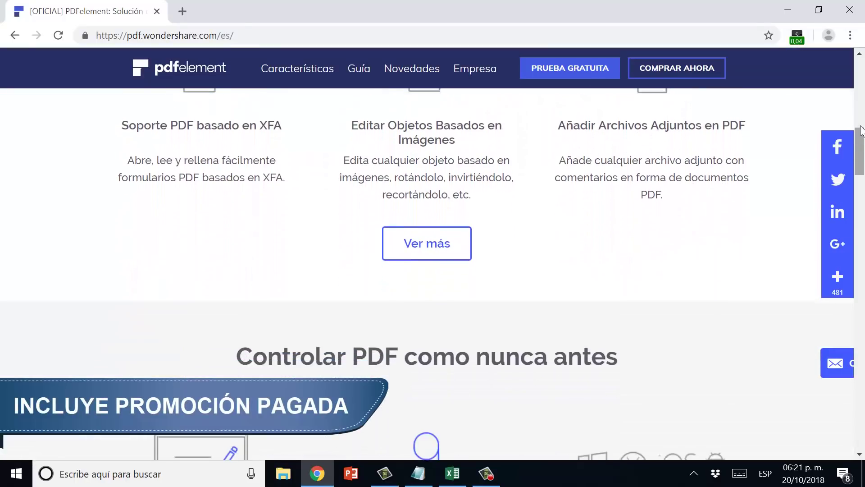
scroll(861, 130, down, 1)
scroll(861, 130, down, 1)
scroll(862, 144, down, 2)
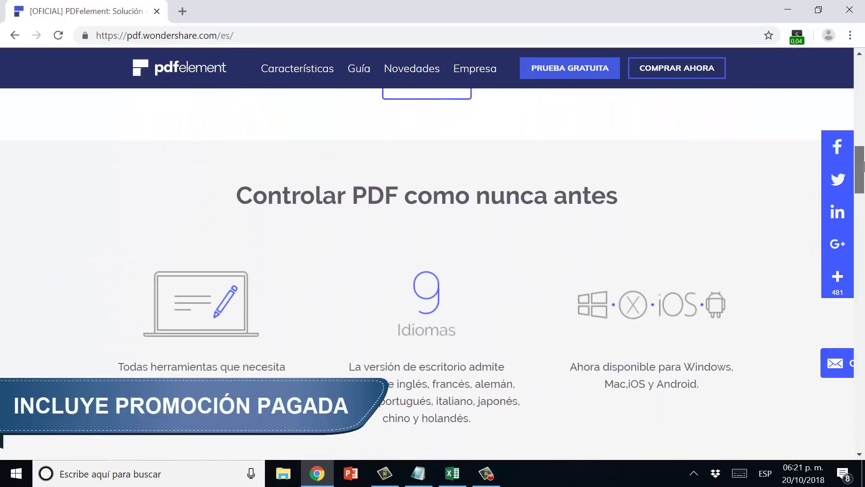
scroll(863, 167, down, 2)
drag(863, 173, 863, 306)
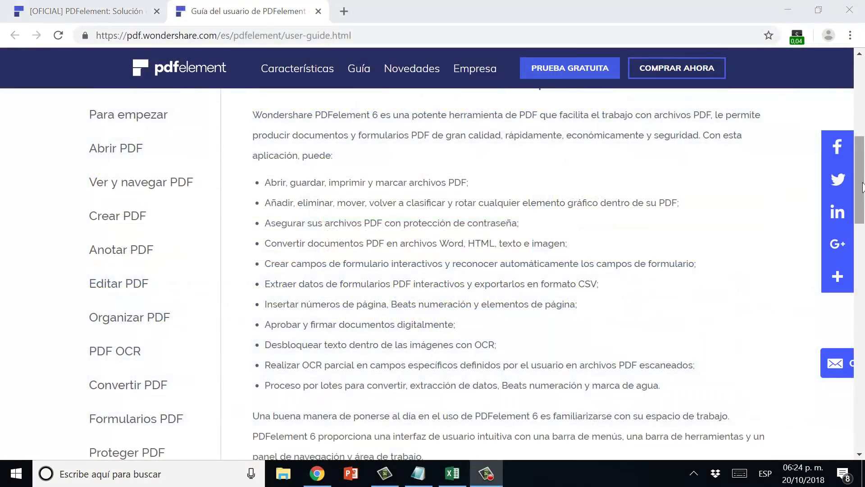
- Scroll the user guide to the Formularios PDF > Extraer datos section
drag(862, 187, 863, 203)
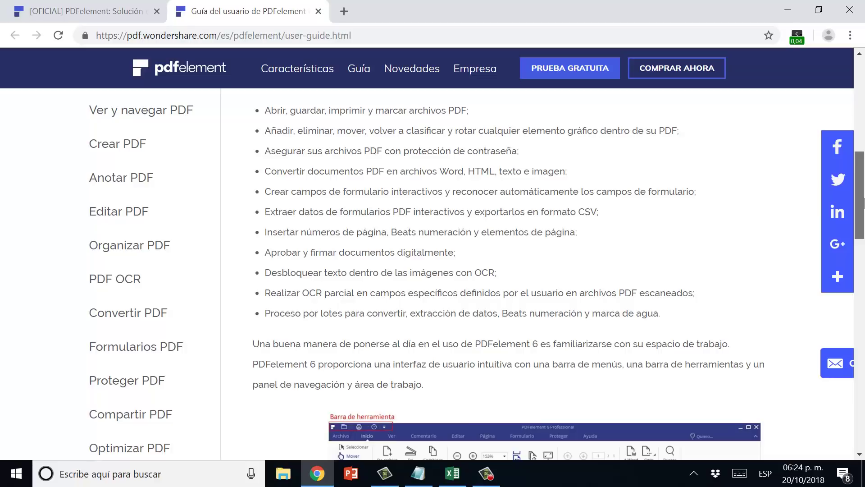
drag(864, 202, 864, 228)
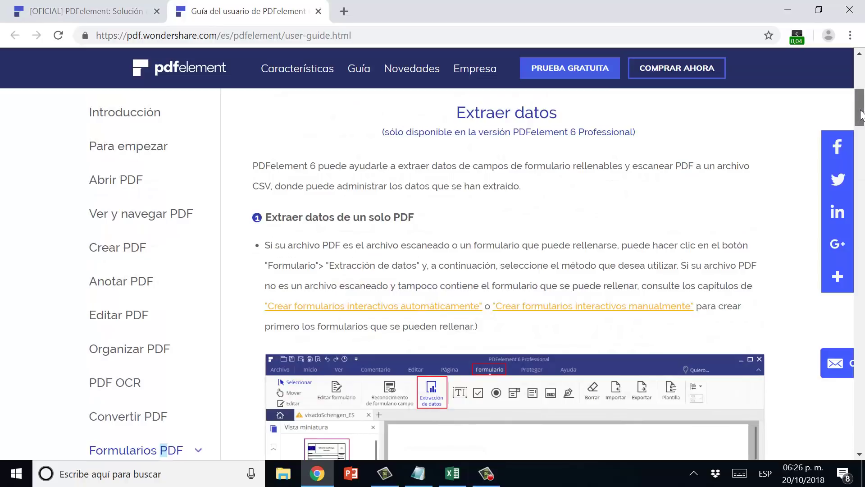
drag(863, 116, 862, 116)
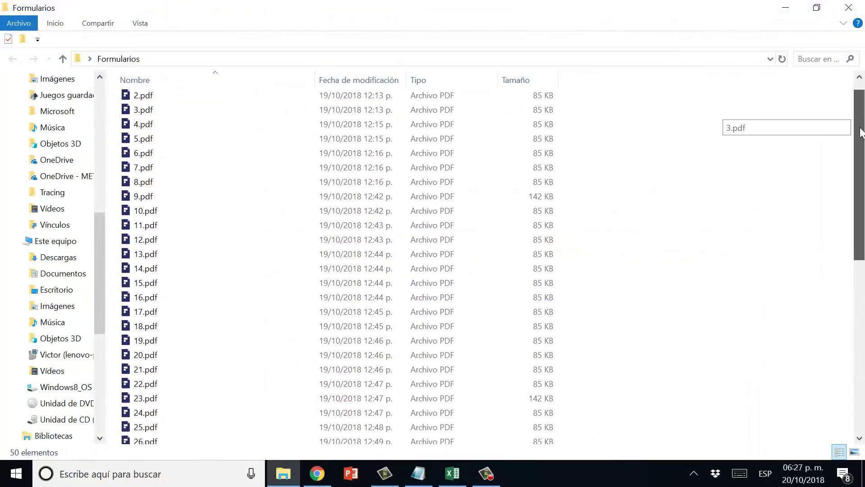
- Scroll through the 50 numbered PDFs in Formularios and open 1.pdf in Chrome
drag(862, 125, 864, 297)
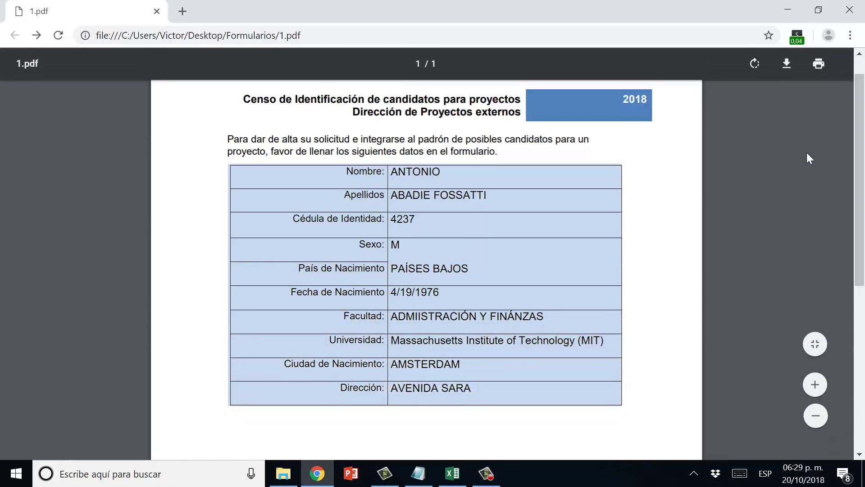
- Put Chrome in full screen with F11 and scroll through the 1.pdf census form
key(F11)
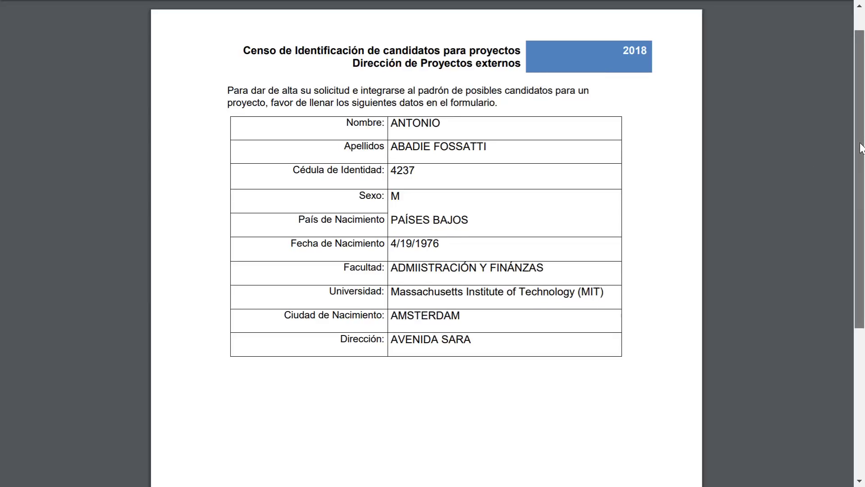
drag(859, 149, 863, 319)
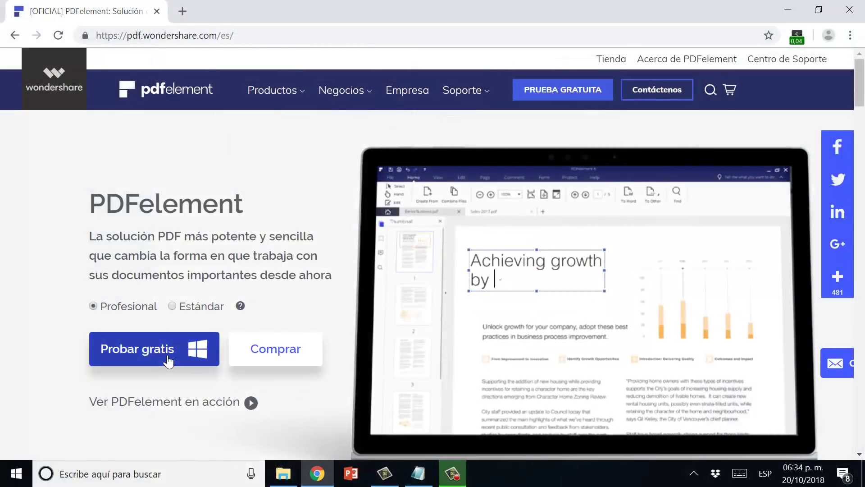
- Download the trial installer pdfelement6-pro_full3014.exe through Probar gratis
click(167, 360)
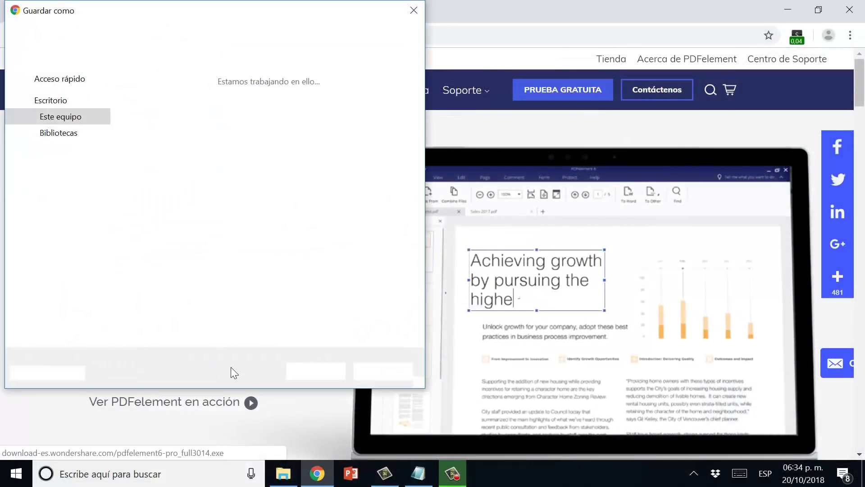
click(320, 374)
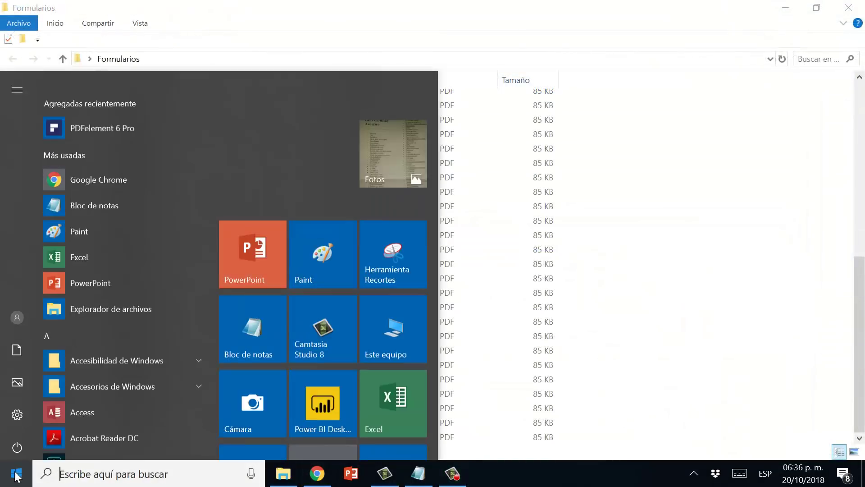
- Launch PDFelement 6 Pro and choose Editar PDF to browse the Formularios folder
click(114, 114)
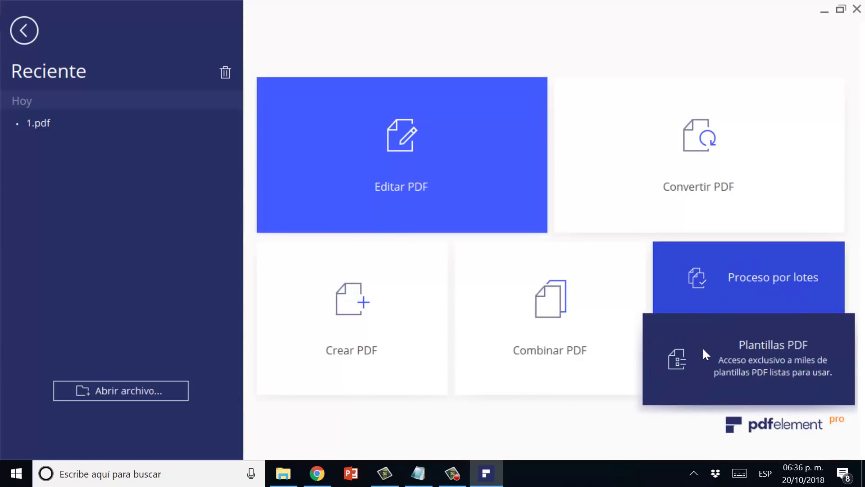
click(522, 208)
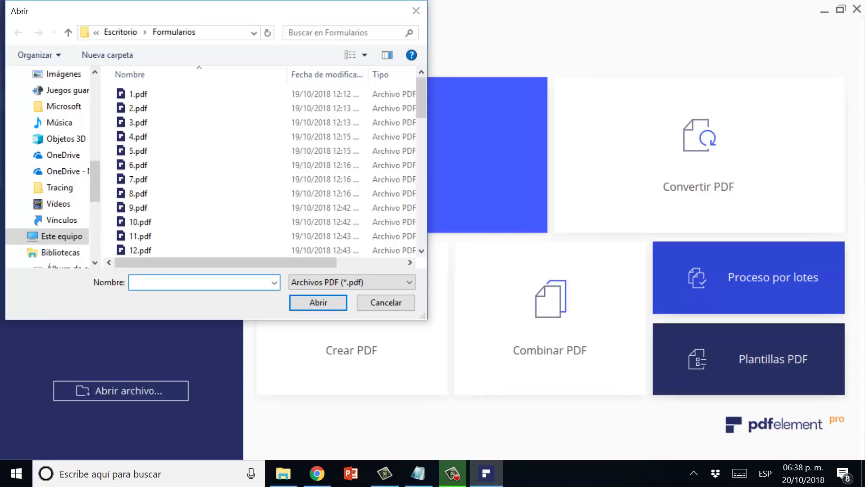
- Open 1.pdf and start Extracción de datos from the Formulario tab
click(138, 93)
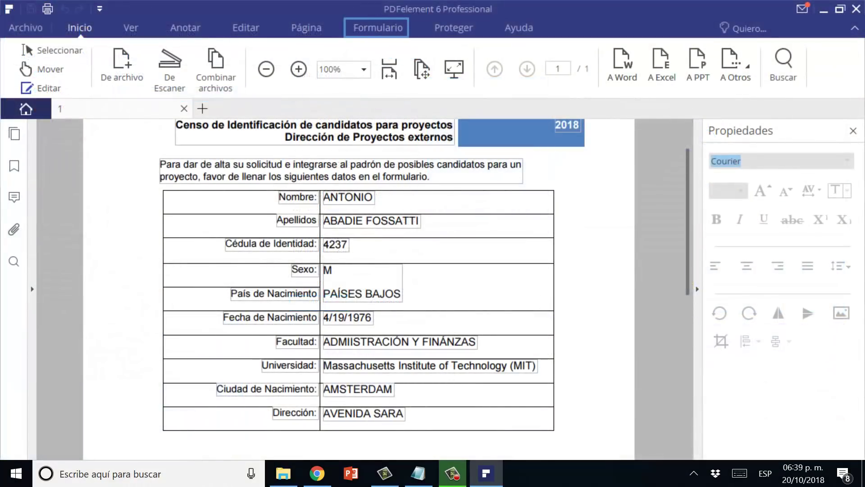
click(377, 27)
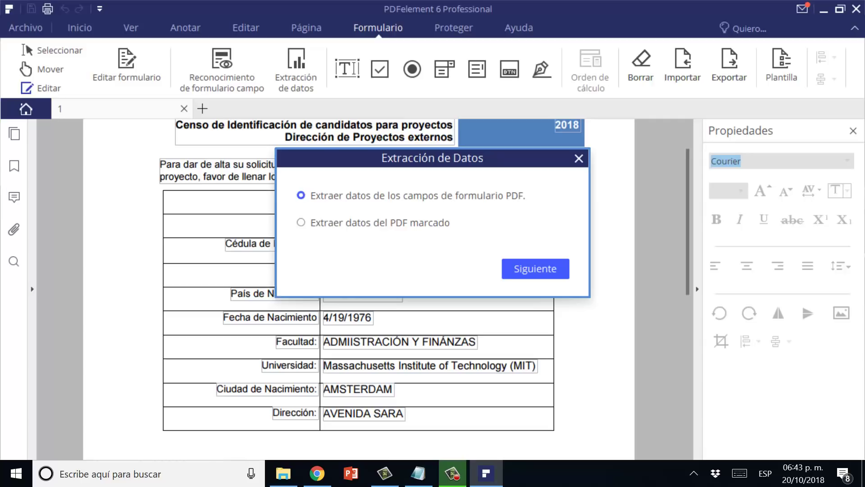
- Choose marked-PDF extraction, box the first-name value as field Nombre, then box the Apellidos value
click(301, 222)
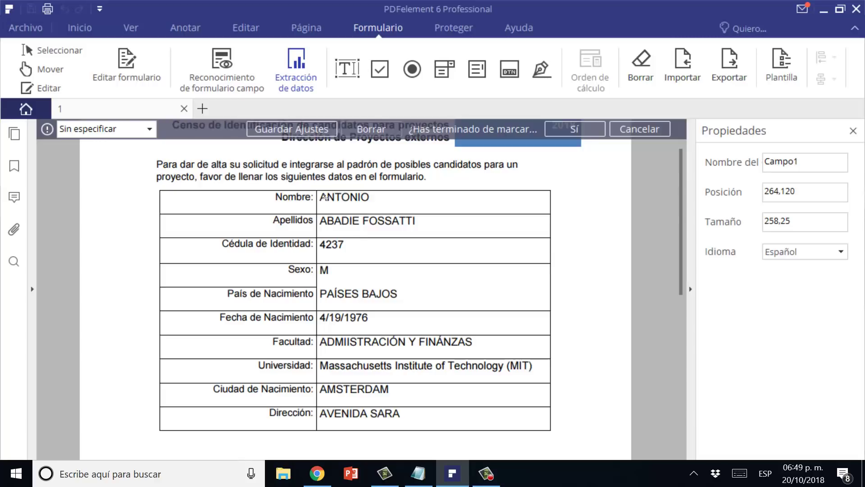
drag(325, 197, 557, 221)
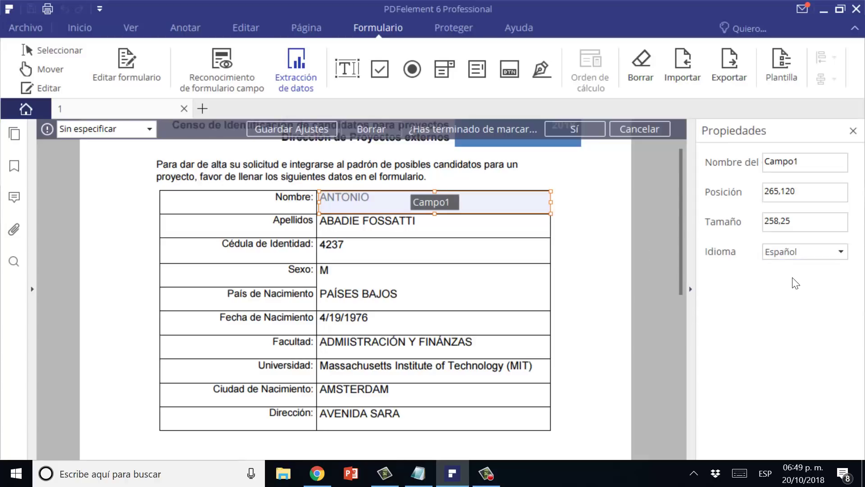
click(827, 169)
click(831, 193)
drag(822, 171, 717, 160)
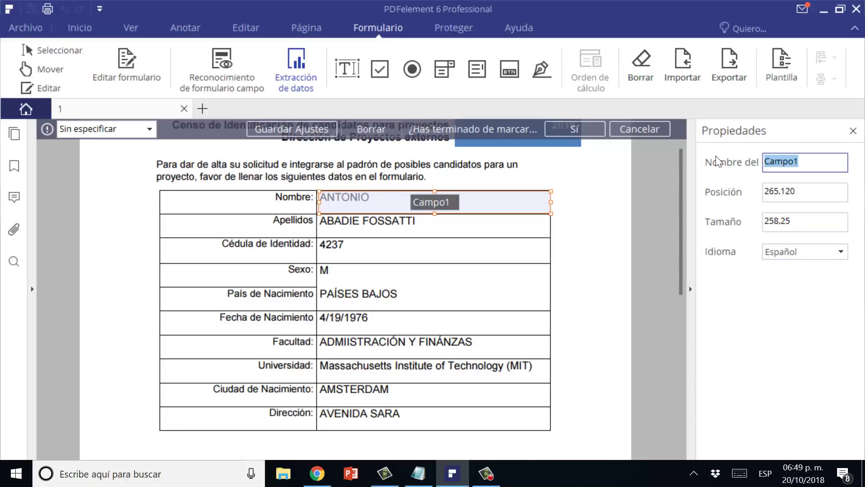
text(Nombre)
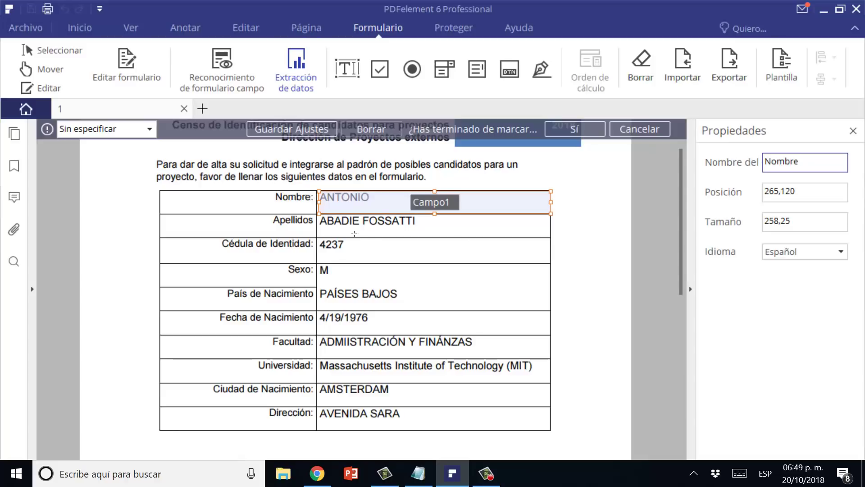
drag(318, 218, 555, 223)
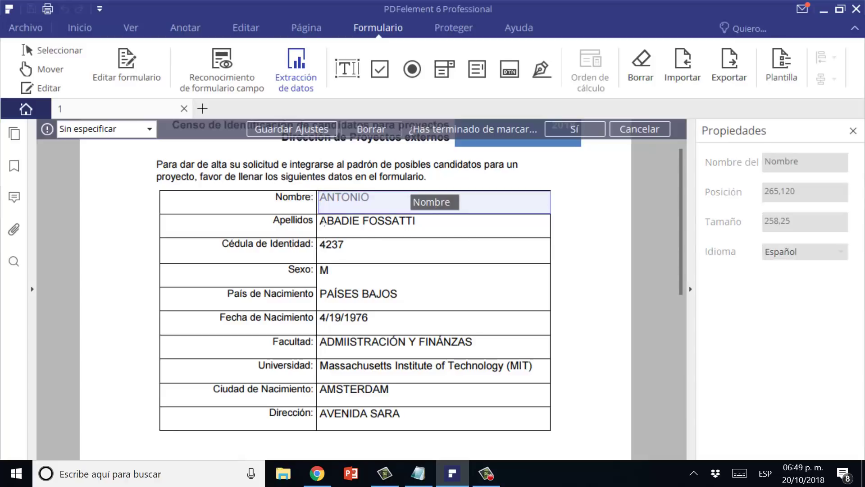
- Rename the second field from Campo2 to the Apellidos name
click(557, 222)
drag(830, 164, 749, 165)
text(A)
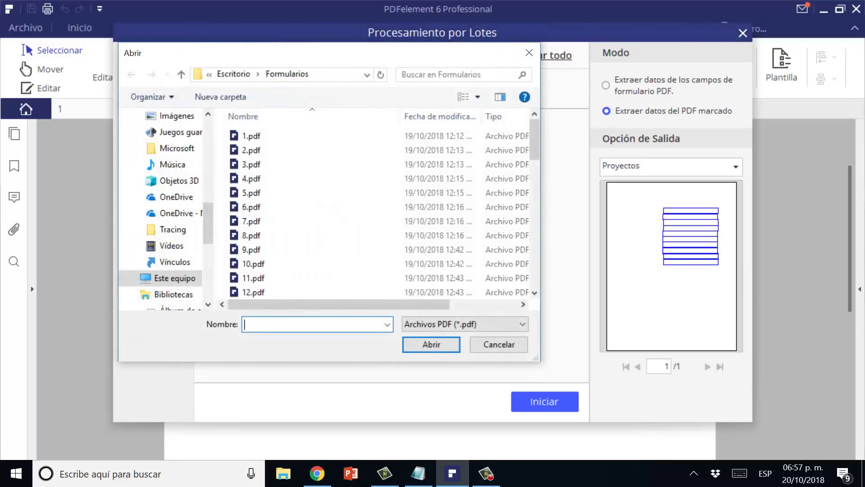
- Select all the candidate form PDFs and add them to the batch extraction list
key(shift+End)
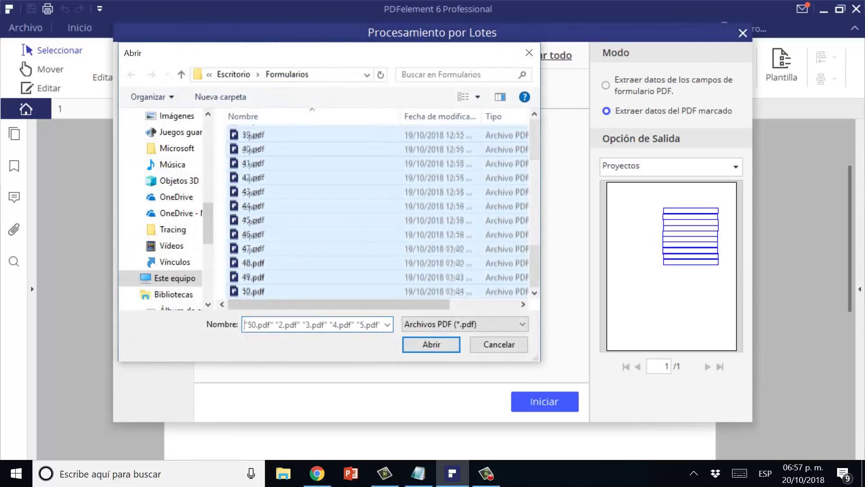
key(Return)
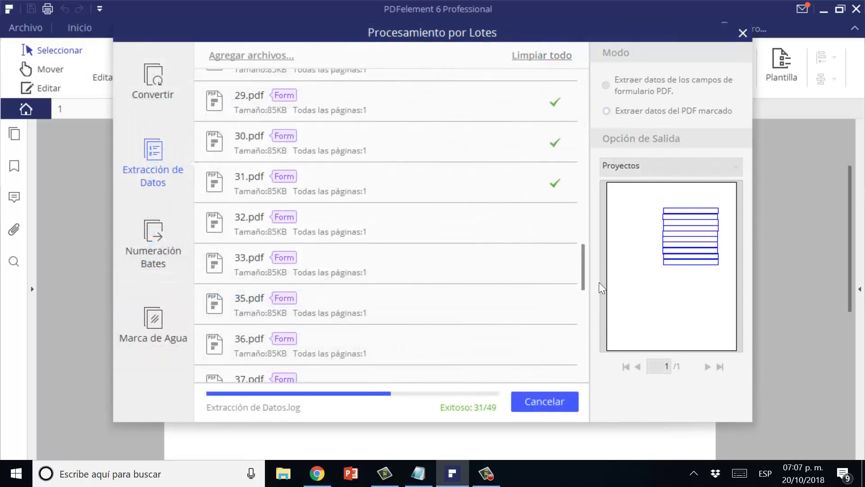
- Save the CSV output as Tabla de Proyectos and let the batch extraction run
drag(583, 285, 592, 380)
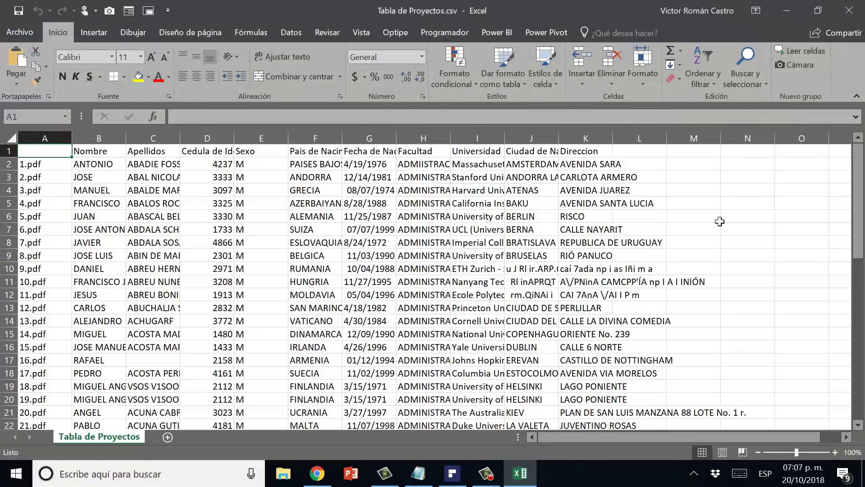
- Autofit the widths of columns A through K to their contents
drag(586, 138, 66, 136)
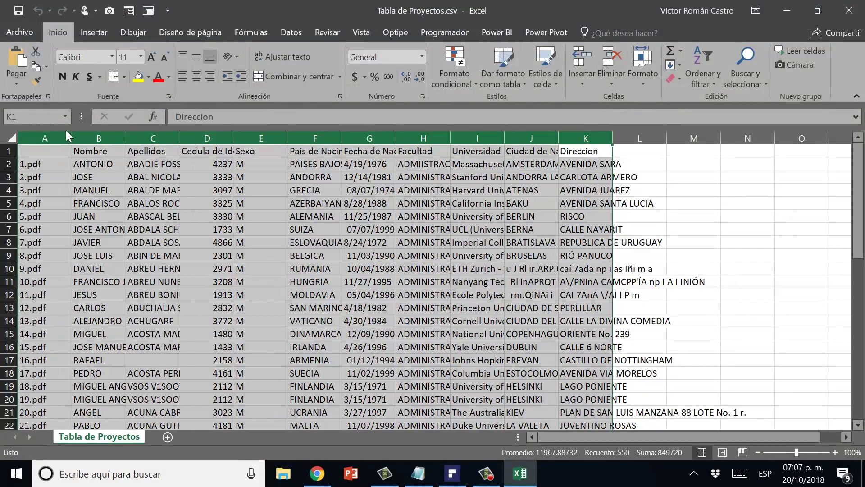
double_click(77, 142)
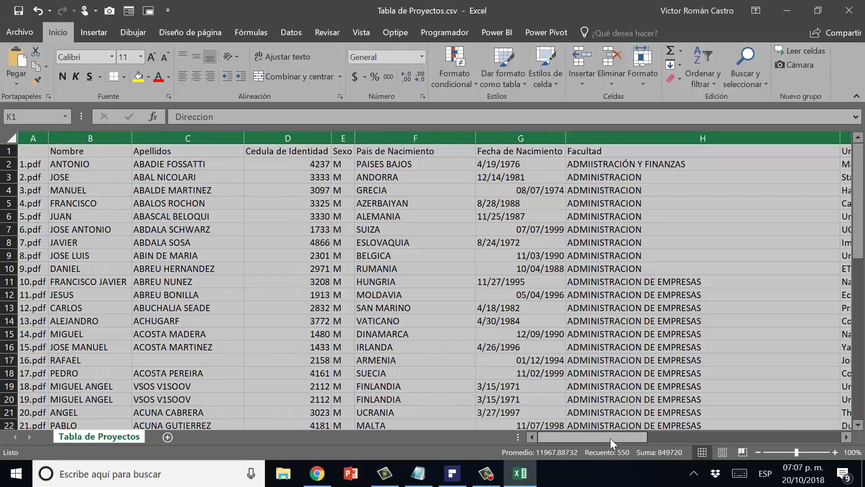
click(91, 165)
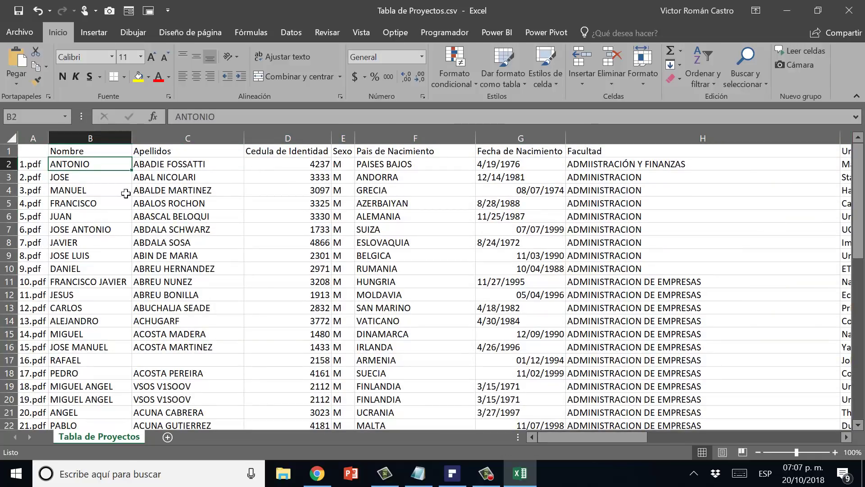
- Check the file names down column A, then return to the top
key(Left)
key(Down)
key(Down)
key(Down)
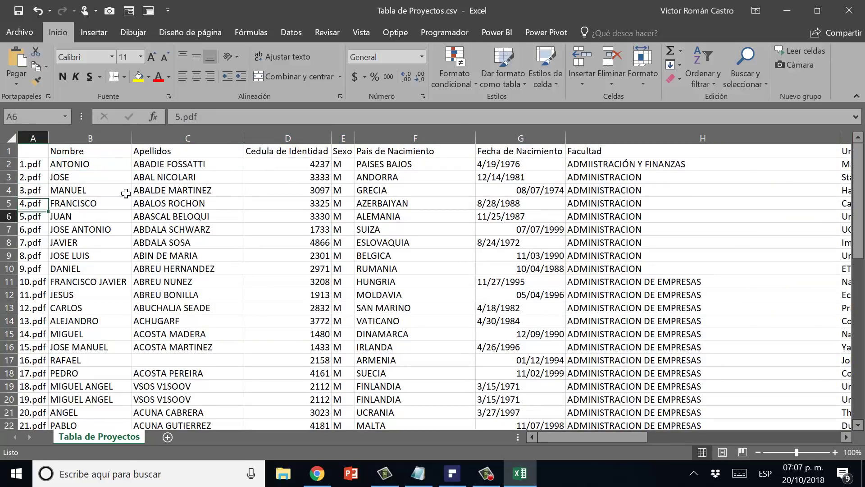
key(Down)
key(Down)
key(Down)
key(Down)
key(Down)
key(Down)
key(Down)
key(Down)
key(Down)
key(Down)
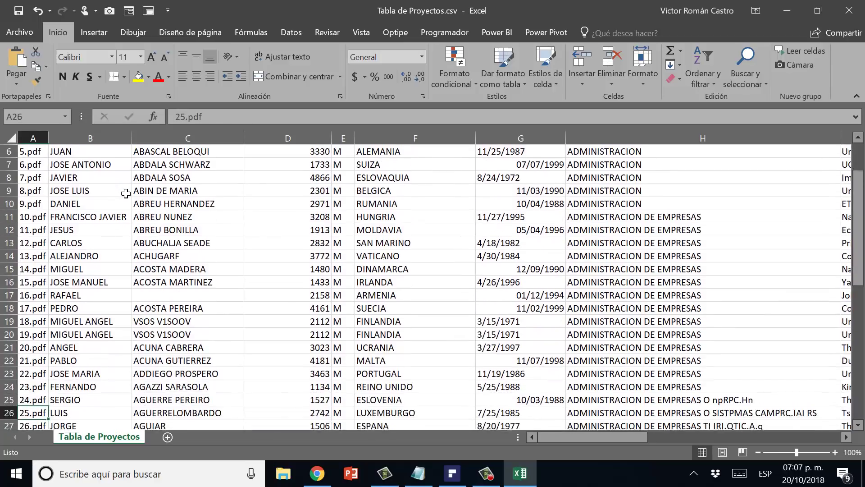
key(Down)
key(Down)
key(Down)
key(Down)
key(Down)
key(Down)
key(Down)
key(Down)
key(ctrl+Home)
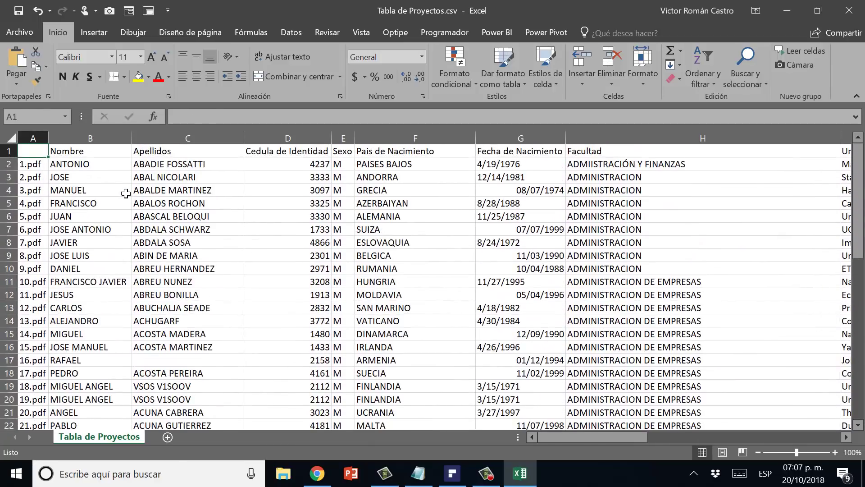
key(Right)
key(Down)
- Review the first candidate's values along row 2 and the last Direccion entry
key(Right)
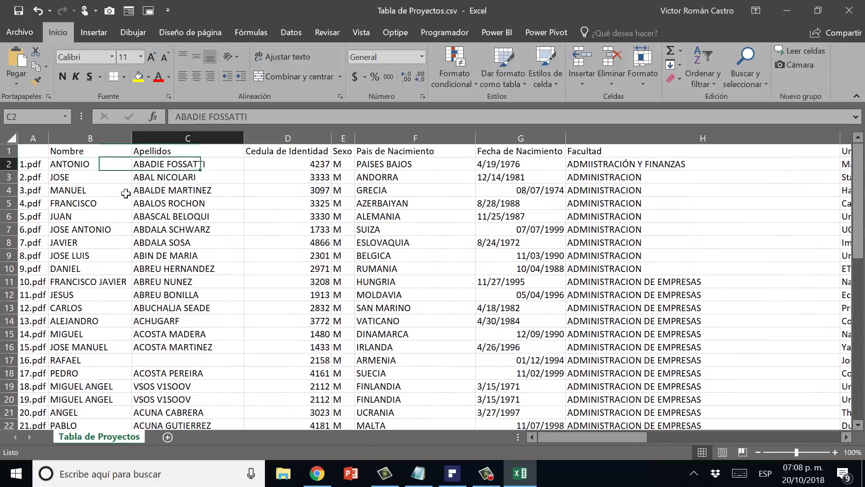
key(Right)
key(Right)
key(Right)
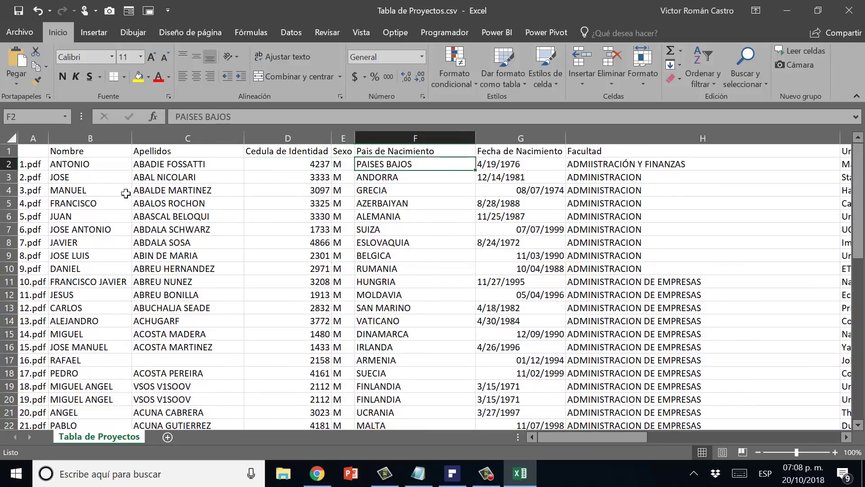
key(Right)
key(Right)
key(Right)
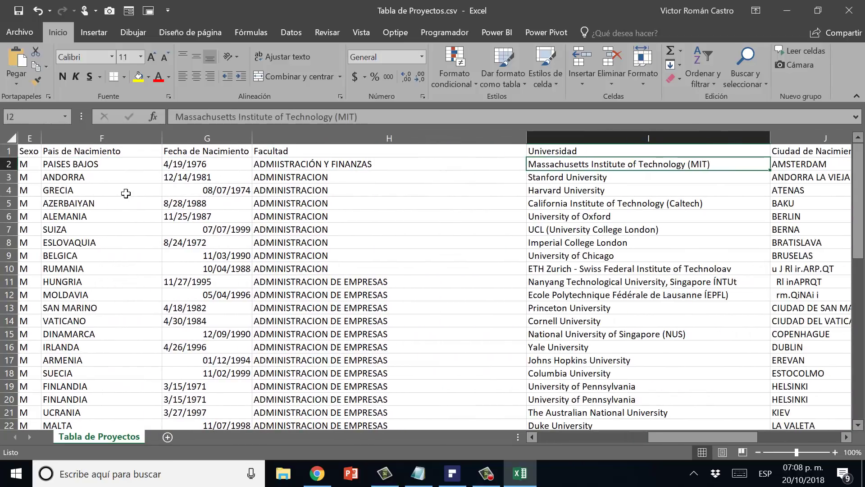
key(Right)
key(Right)
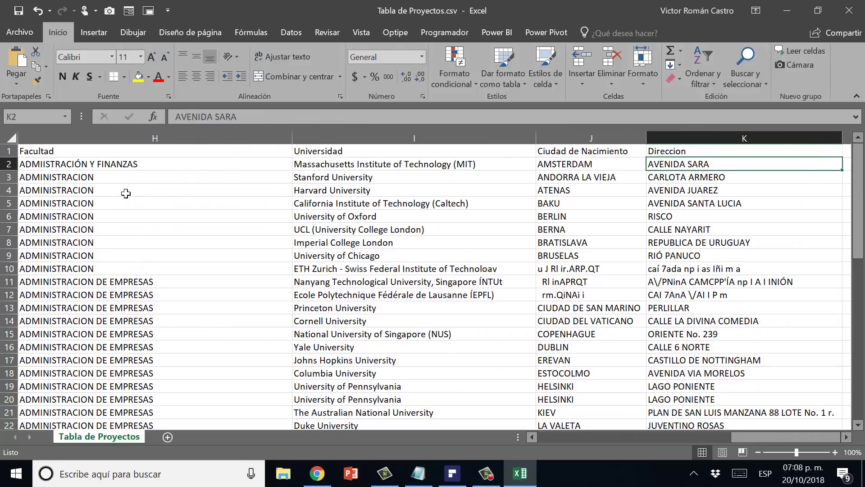
key(Right)
key(ctrl+End)
- Select the full data range A1:K50 starting from the header row
key(ctrl+Home)
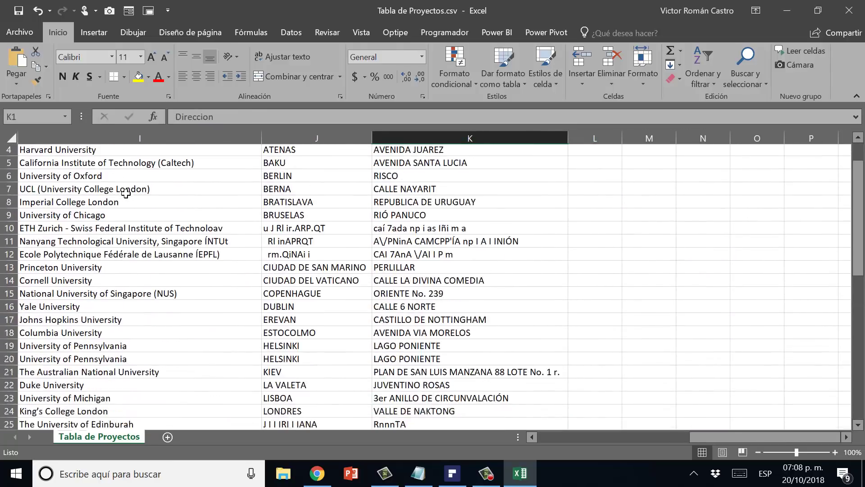
key(ctrl+shift+Right)
key(ctrl+shift+Down)
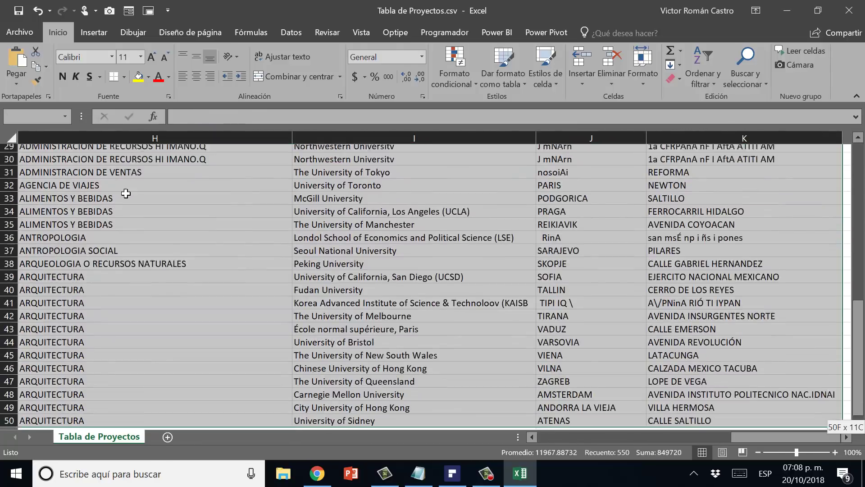
- Create a table with headers from A1:K50 and browse its header row and records
key(ctrl+t)
key(Return)
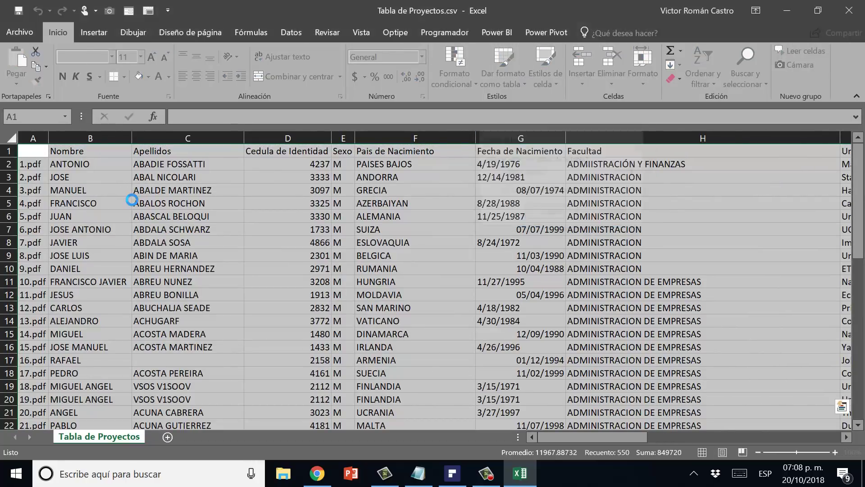
key(Right)
key(Right)
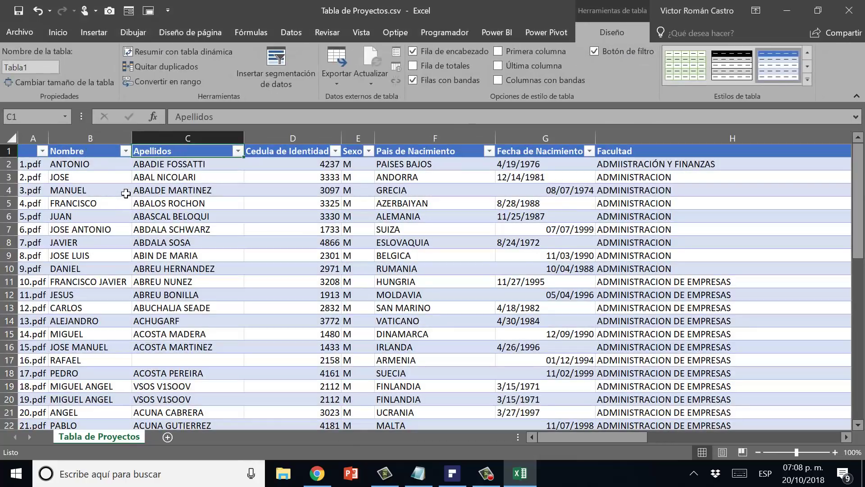
key(Right)
key(Right)
key(Right)
key(Right)
key(Right)
key(Right)
key(Right)
key(Right)
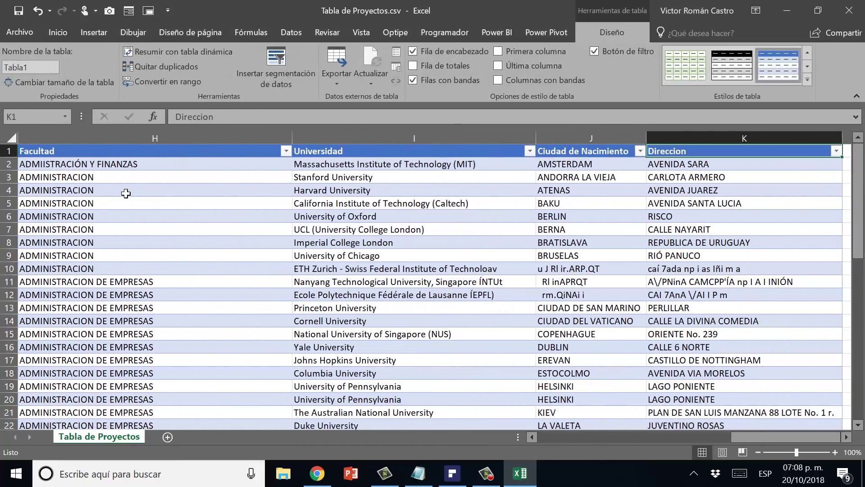
key(Right)
key(Down)
key(Home)
key(Down)
key(Down)
key(Down)
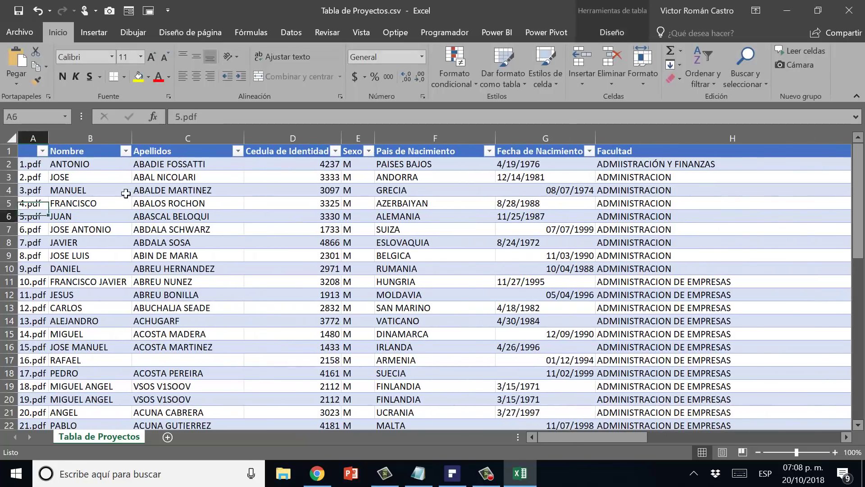
key(Down)
key(Down)
key(Down)
key(Down)
key(Down)
key(Down)
key(Down)
key(Down)
key(Down)
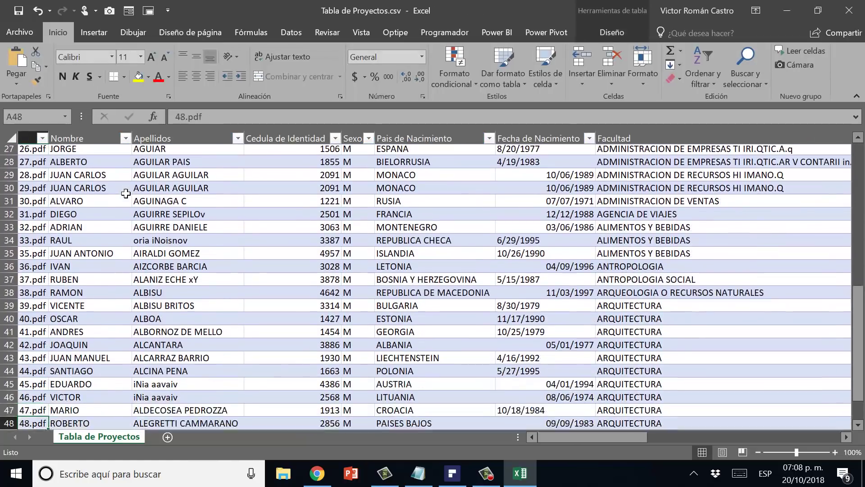
key(Down)
key(Down)
key(Down)
key(Down)
key(Down)
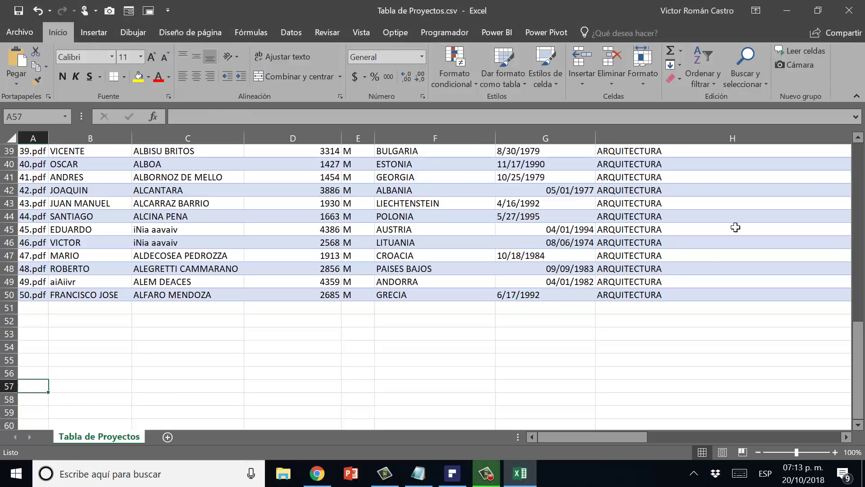
click(735, 227)
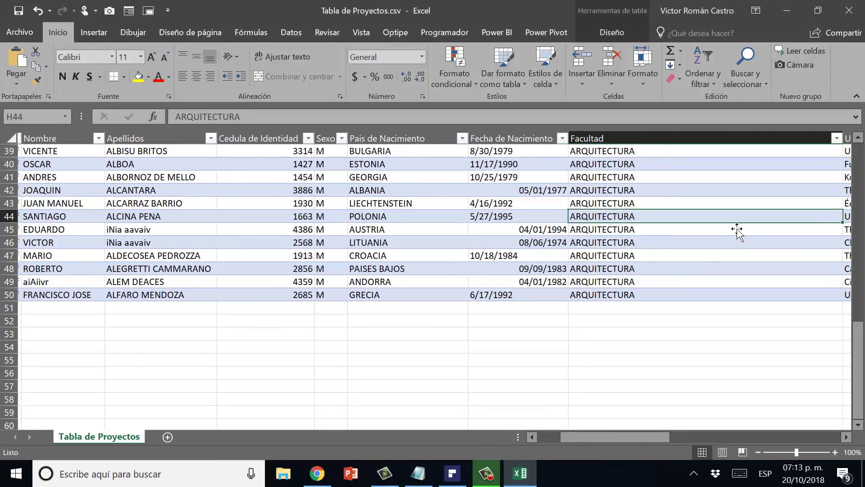
key(Up)
key(Up)
key(Up)
key(Up)
key(Up)
key(Up)
key(Up)
key(Up)
key(Up)
key(Up)
key(Up)
key(Up)
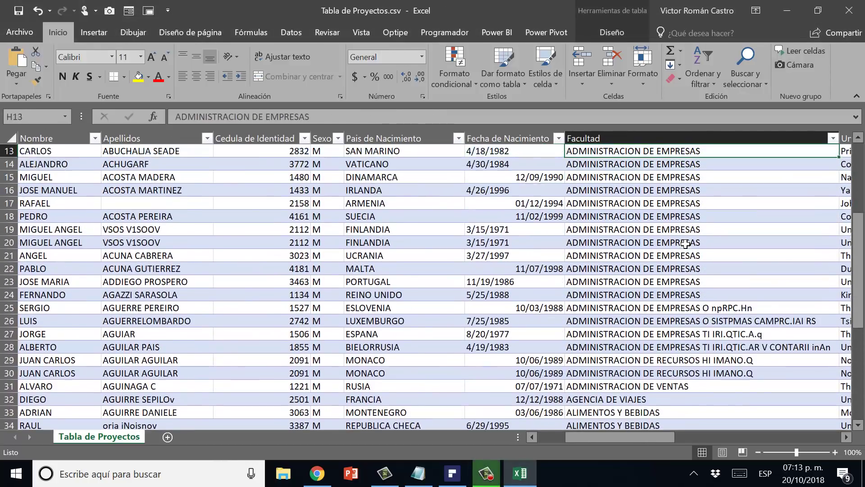
key(Up)
key(Up)
key(Up)
key(Up)
key(Up)
key(Up)
key(Right)
key(Down)
key(Right)
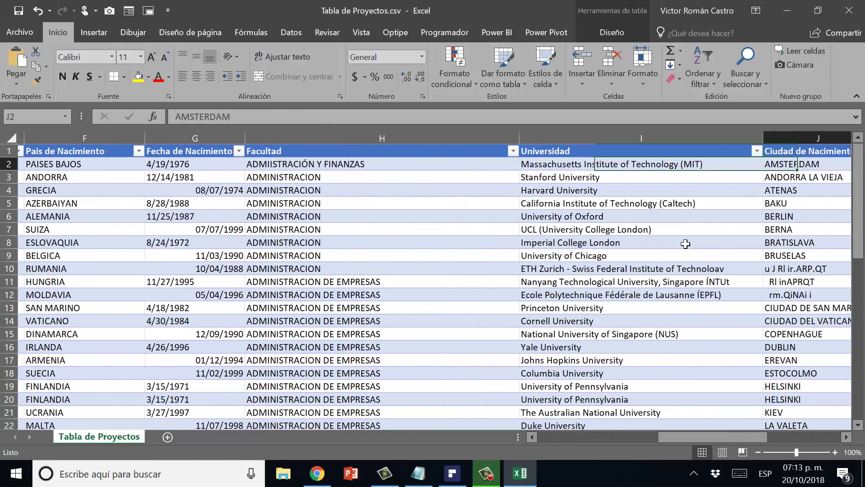
key(Right)
key(Right)
key(Left)
key(Left)
key(Left)
key(Left)
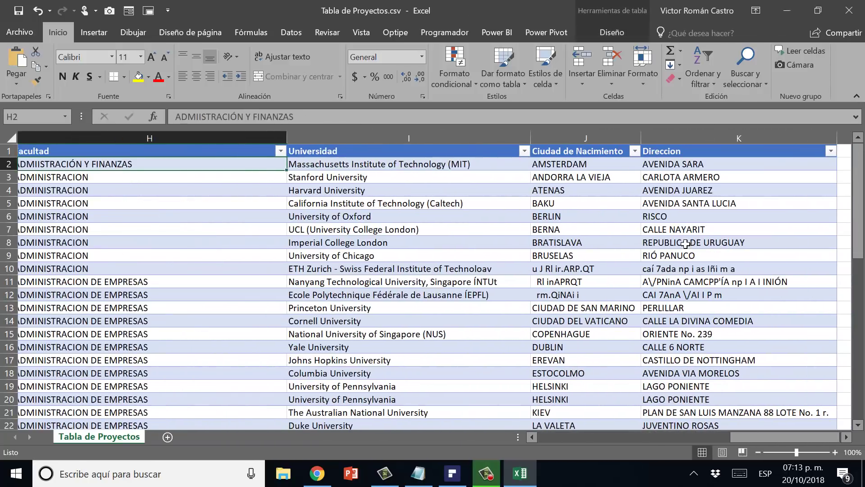
key(Right)
key(Down)
key(Down)
key(Down)
key(Down)
key(Down)
key(Down)
key(Down)
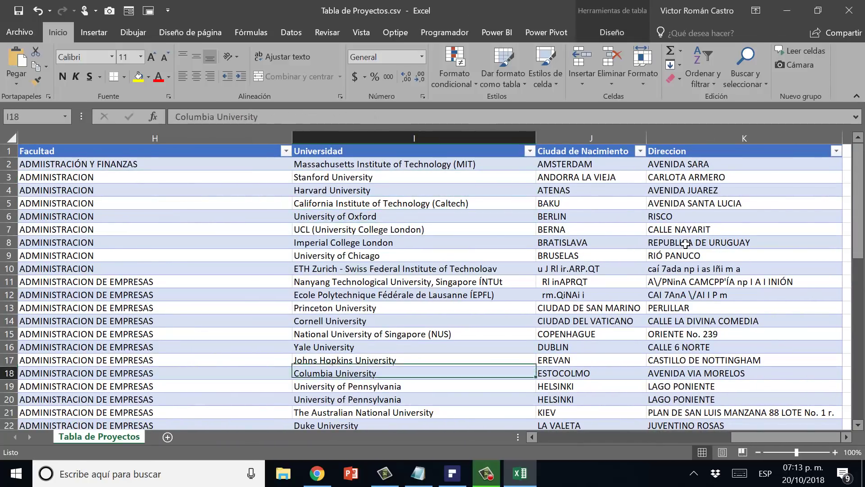
key(Down)
key(Down)
key(Down)
key(Down)
key(Down)
key(Down)
key(Down)
key(Down)
key(Down)
key(Down)
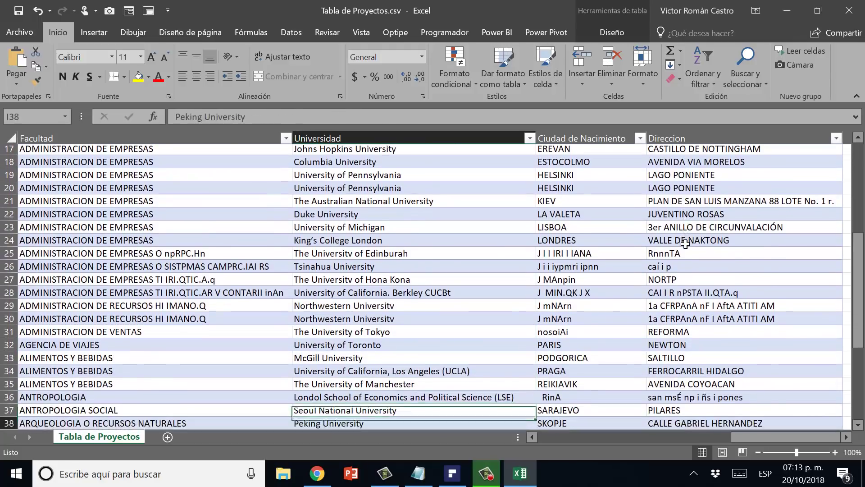
key(Down)
key(Down)
key(Down)
key(Left)
key(Left)
key(Left)
key(Left)
key(Left)
key(Left)
key(Left)
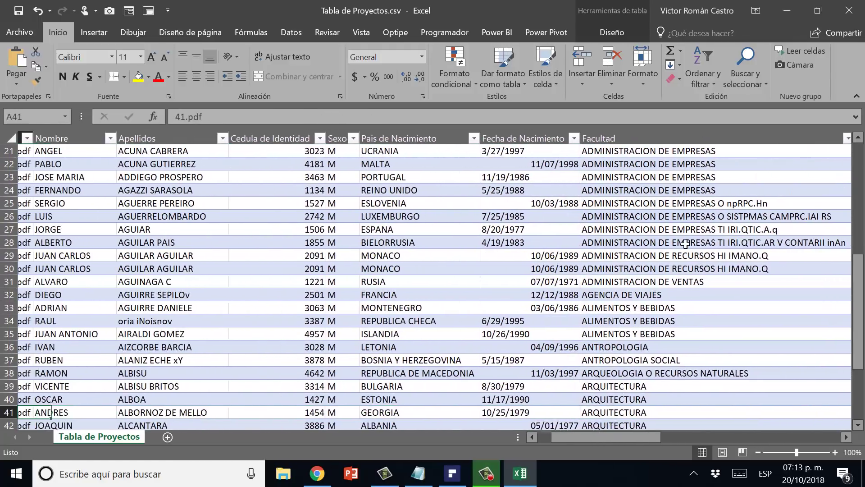
key(Left)
key(ctrl+Home)
key(Right)
key(Down)
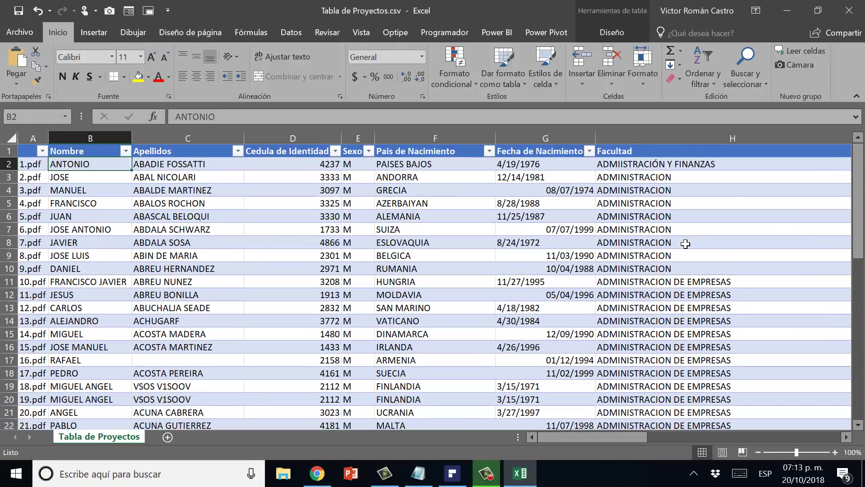
key(Down)
key(Down)
key(Down)
key(Down)
key(Down)
key(Down)
key(Down)
key(Down)
key(Down)
key(Down)
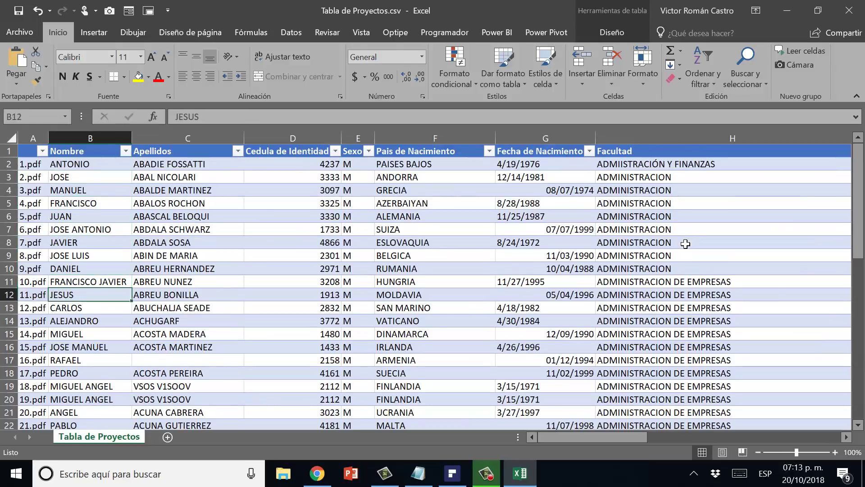
key(Down)
key(Down)
key(Down)
key(Down)
key(Down)
key(Down)
key(Down)
key(Down)
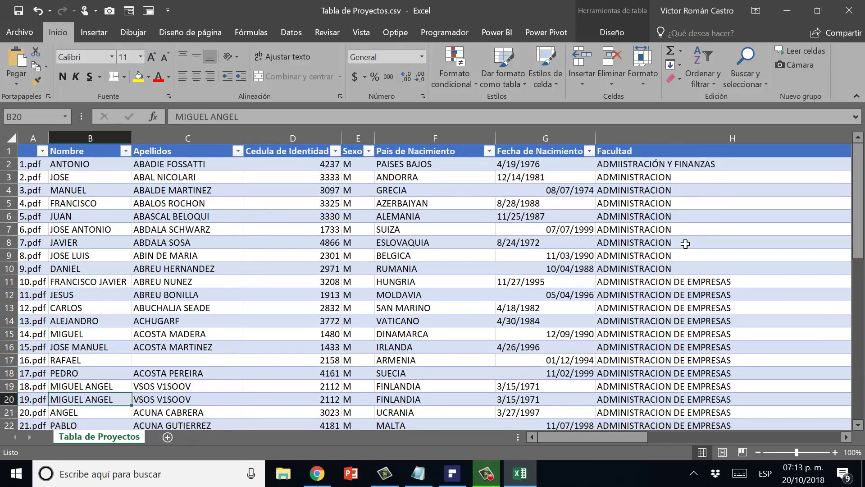
key(Down)
key(Down)
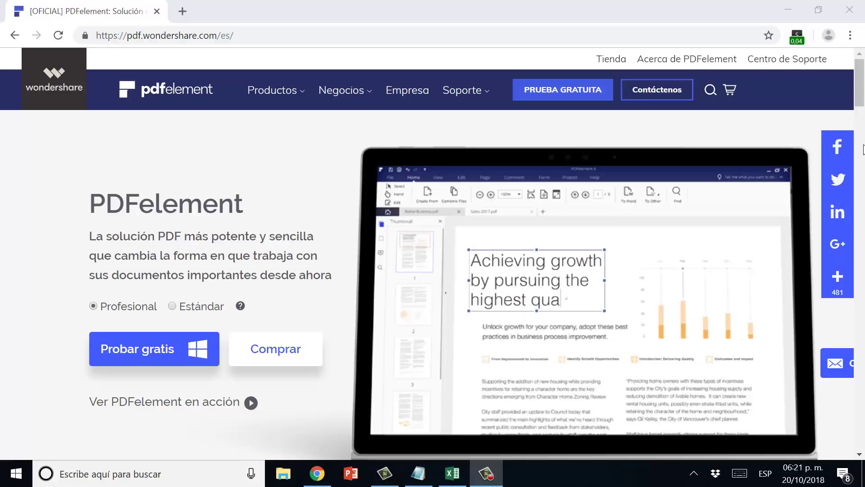
- Scroll the pdf.wondershare.com page down to the 'Ver cómo puede ser un PDF Pro' section
click(863, 111)
drag(863, 103, 863, 127)
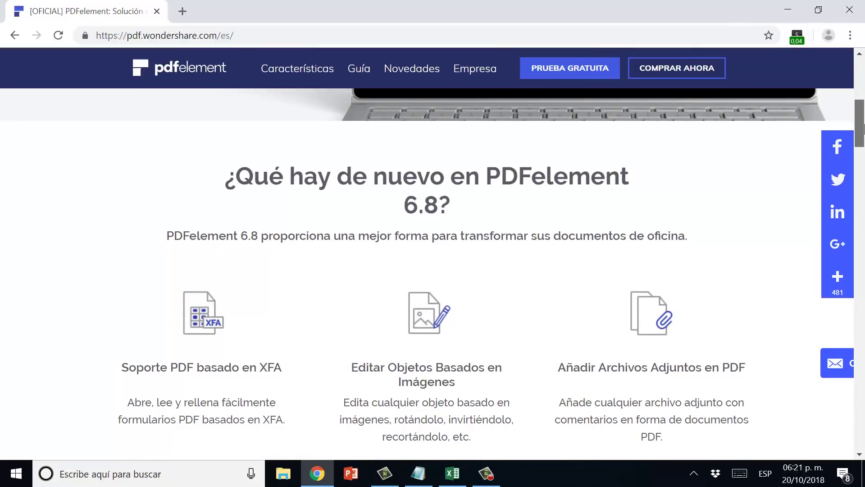
drag(863, 126, 863, 129)
scroll(863, 130, down, 1)
scroll(863, 130, down, 1)
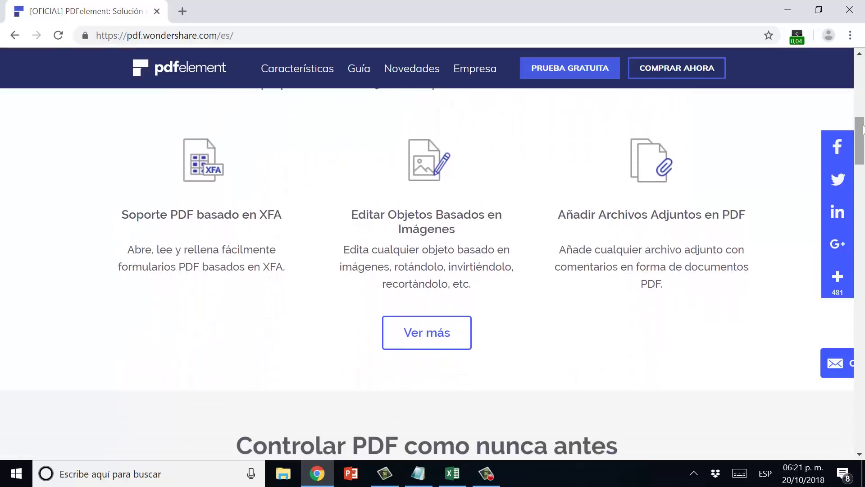
scroll(863, 129, down, 1)
scroll(863, 130, down, 1)
scroll(862, 130, down, 1)
scroll(862, 135, down, 1)
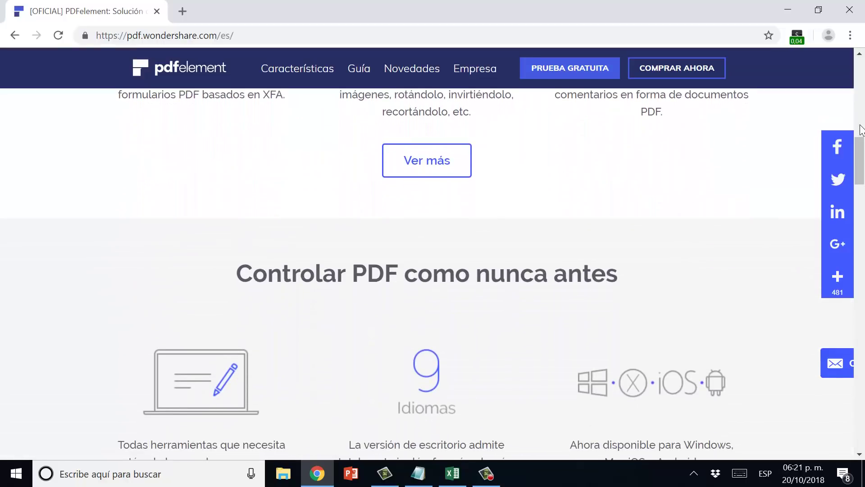
scroll(863, 158, down, 1)
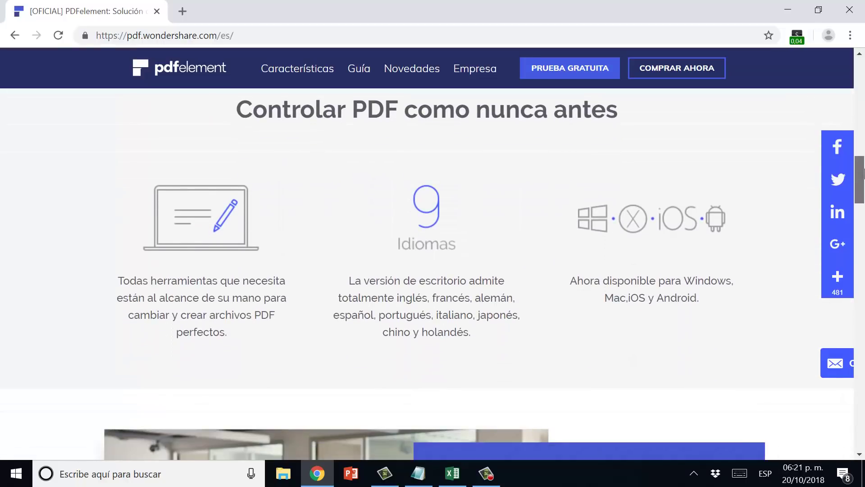